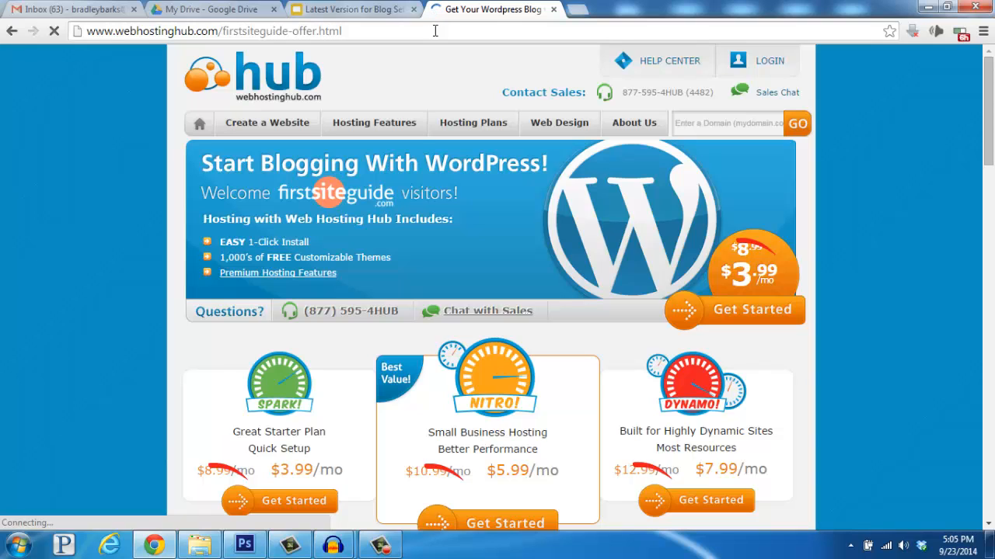
# Step: Choose Get Started on the Spark starter hosting plan
pyautogui.scroll(-2, 421, 171)
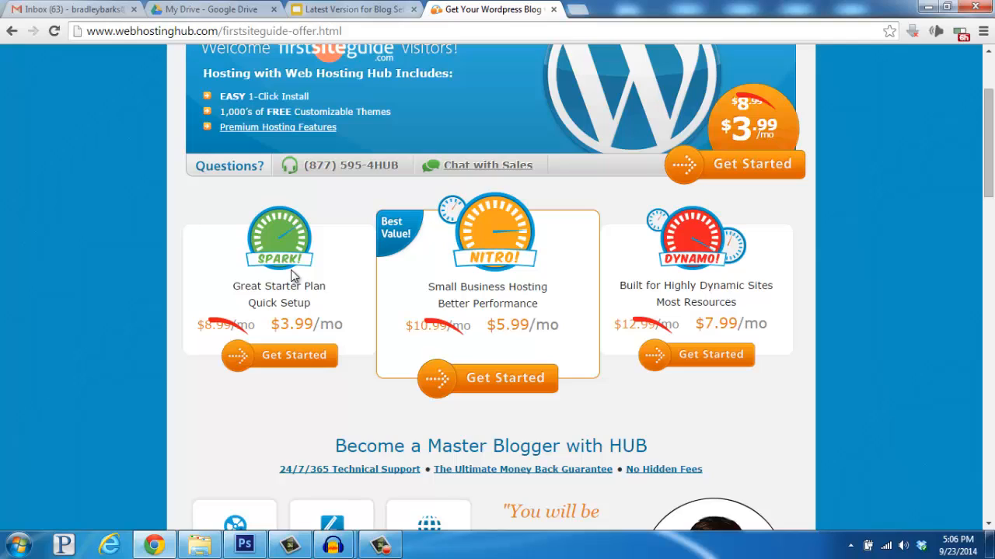
pyautogui.click(280, 353)
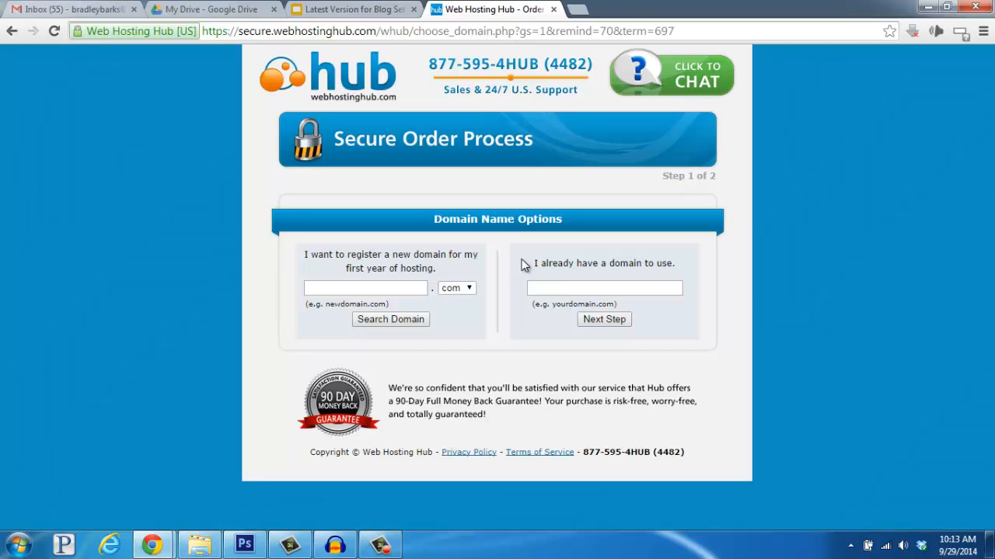
# Step: Search for the new domain brads1stblog.com to check its availability
pyautogui.click(410, 290)
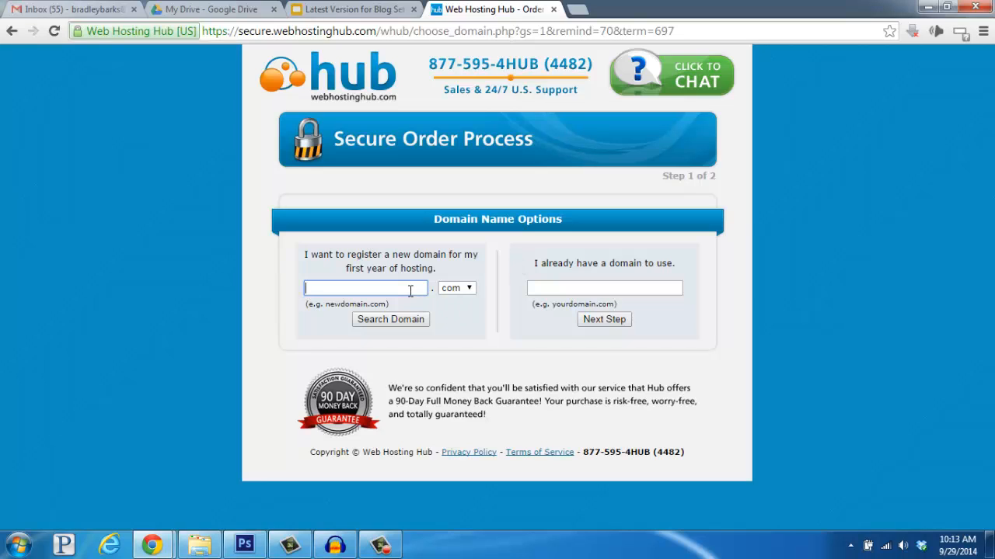
pyautogui.write('brads1stblog')
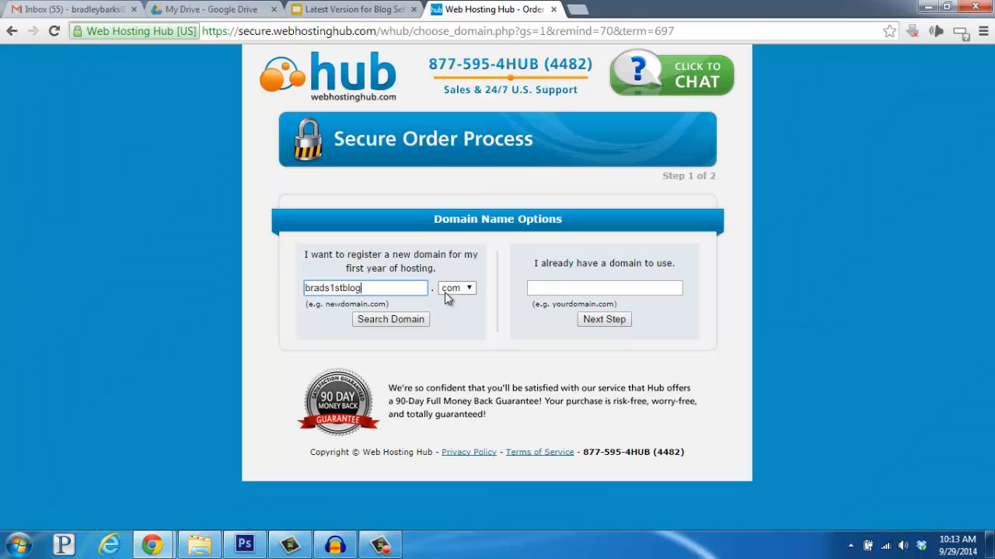
pyautogui.click(390, 320)
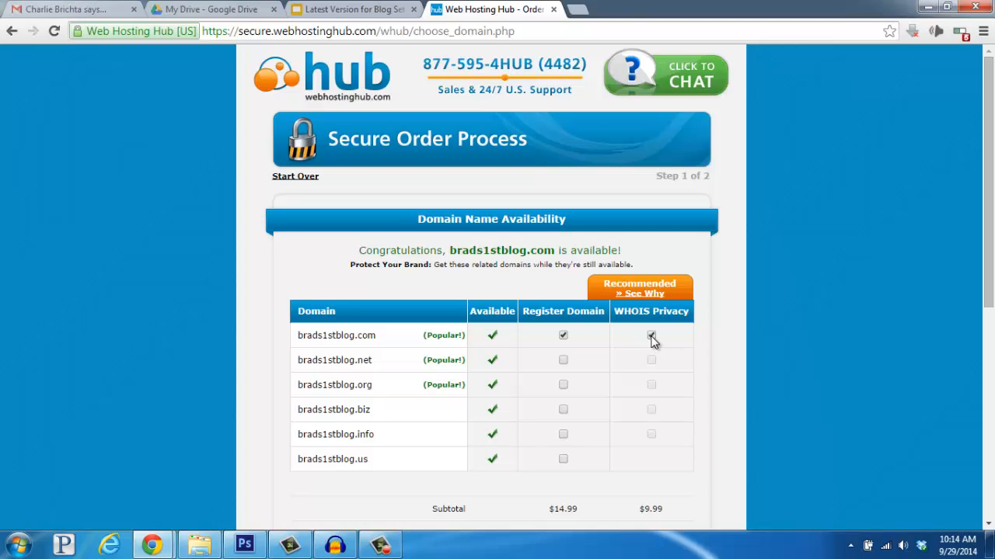
# Step: Drop WHOIS privacy for brads1stblog.com and continue to Account Information
pyautogui.click(651, 336)
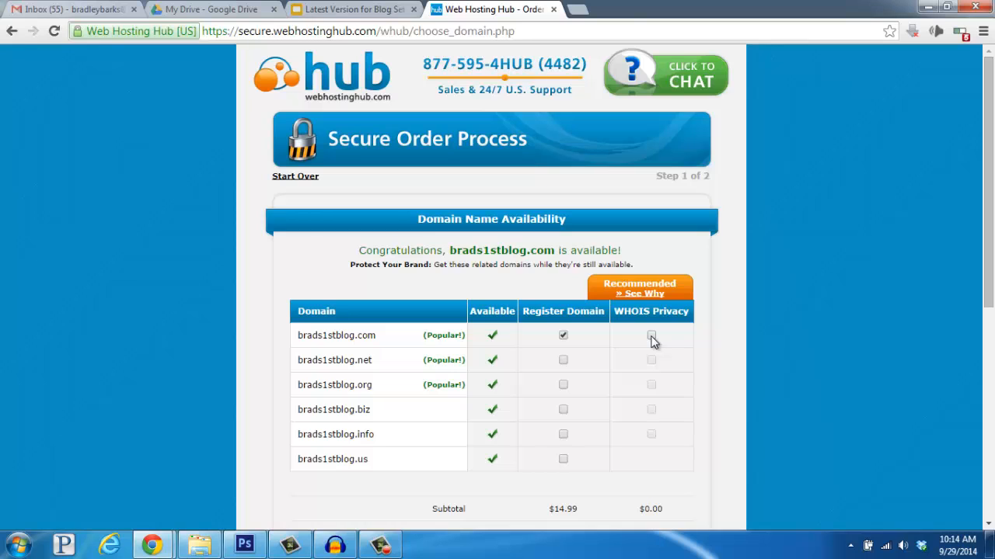
pyautogui.scroll(-3, 596, 344)
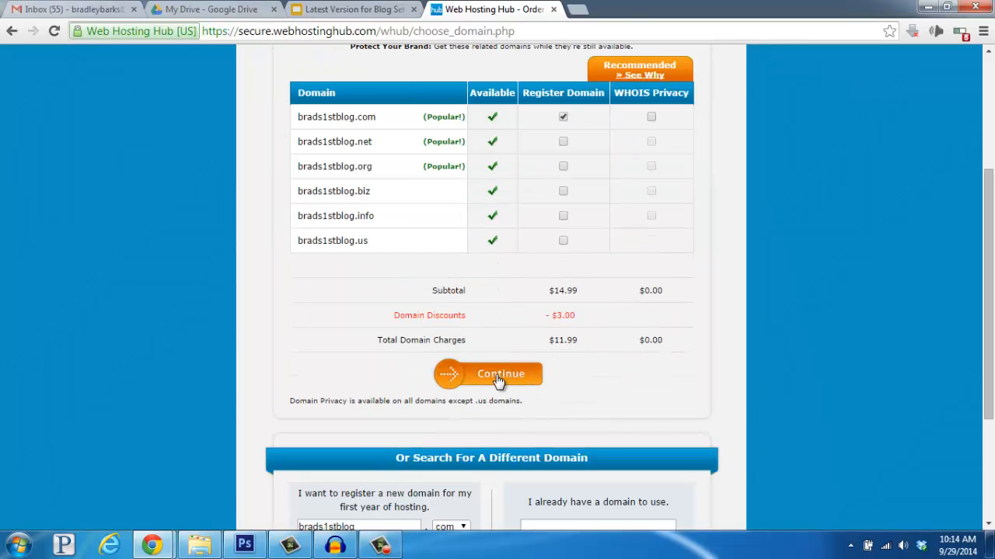
pyautogui.click(498, 377)
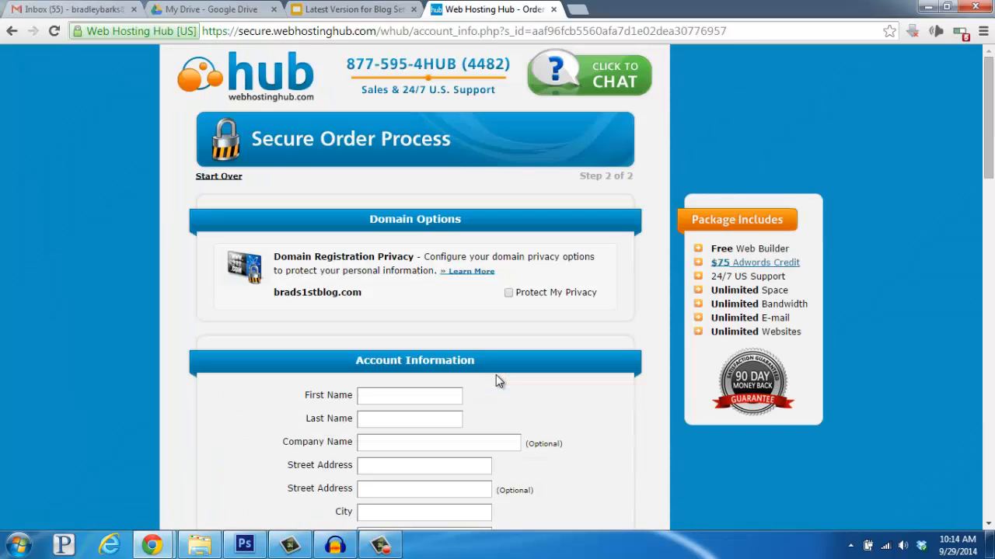
pyautogui.scroll(-2, 494, 375)
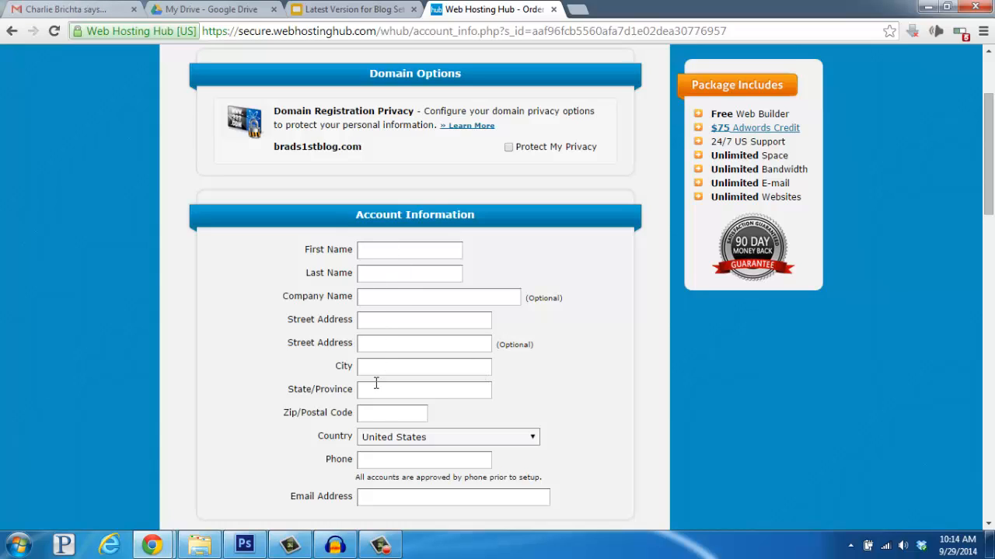
pyautogui.scroll(-1, 375, 412)
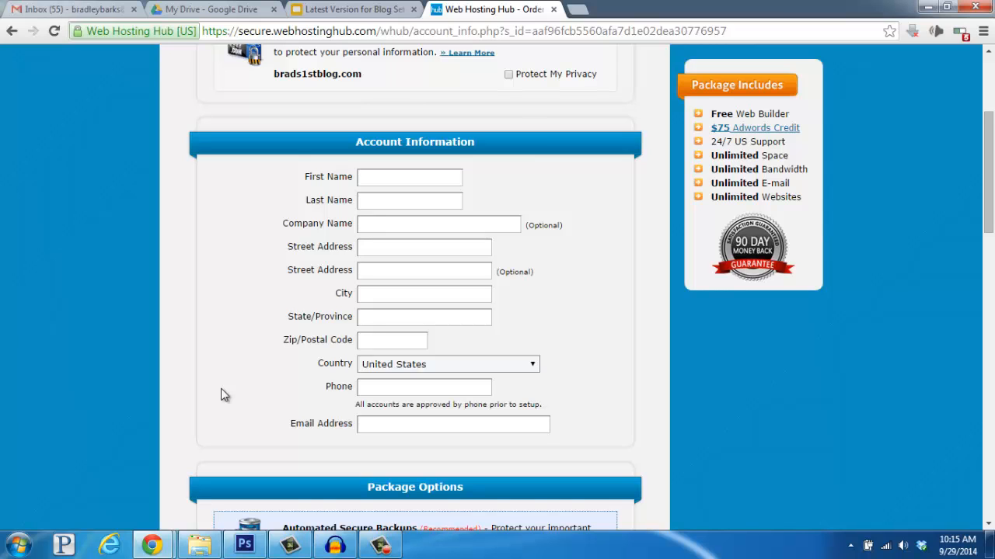
pyautogui.scroll(-4, 220, 394)
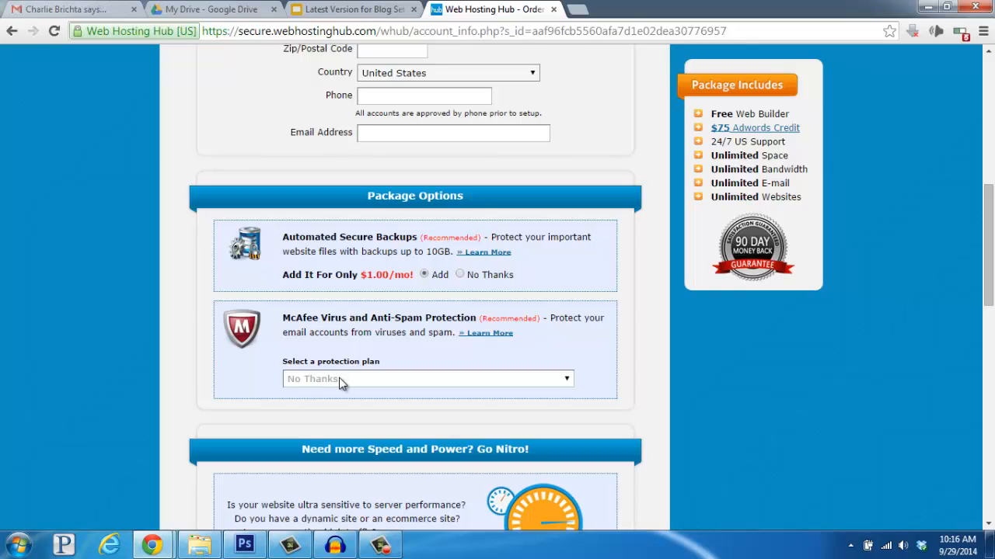
pyautogui.scroll(-3, 258, 380)
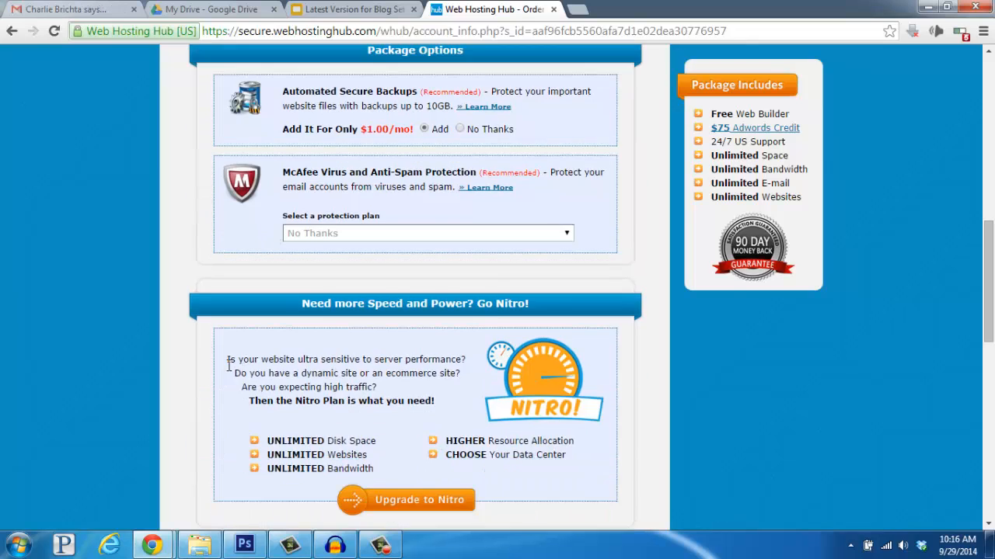
pyautogui.scroll(-4, 208, 365)
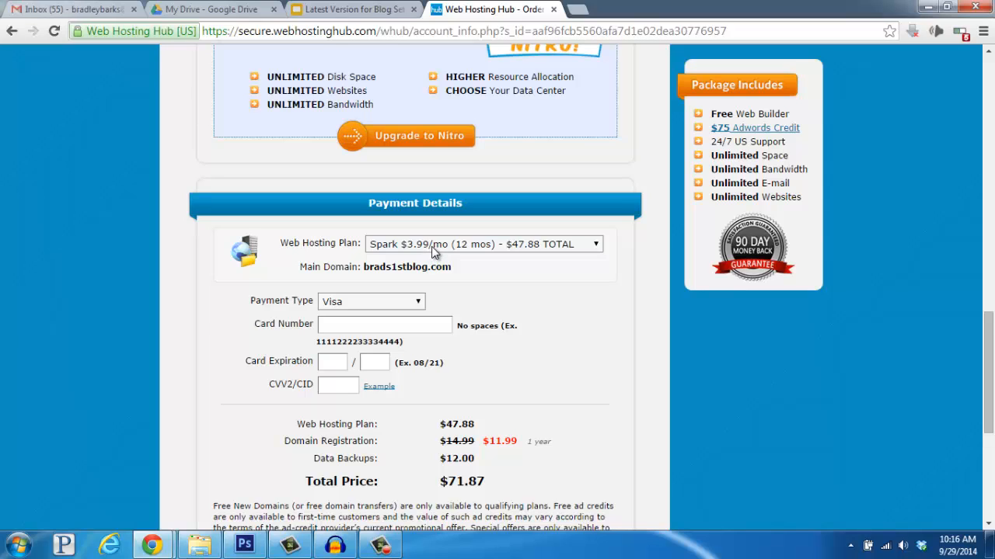
# Step: Keep Visa as payment type, accept the terms, and place the $71.87 Spark order
pyautogui.click(376, 304)
pyautogui.click(365, 315)
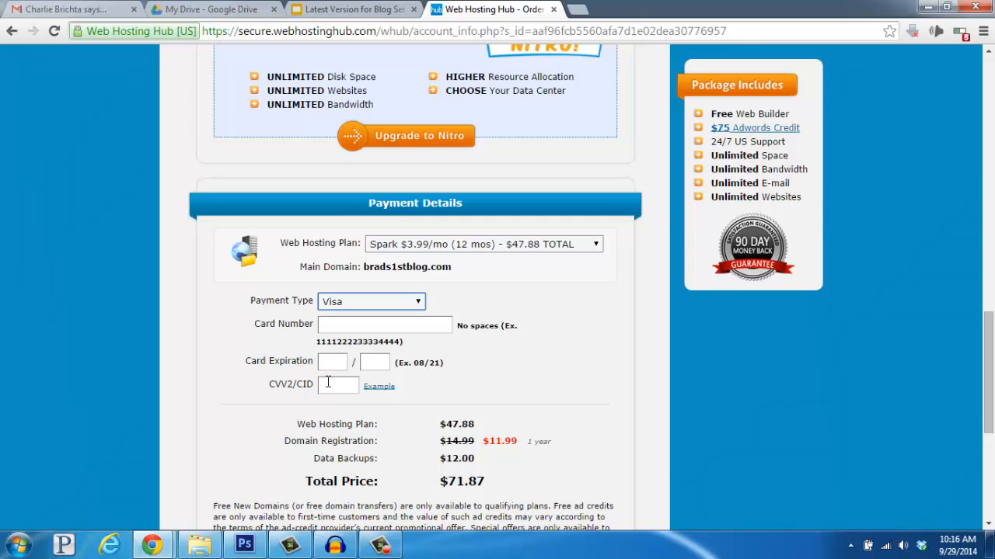
pyautogui.scroll(-2, 327, 382)
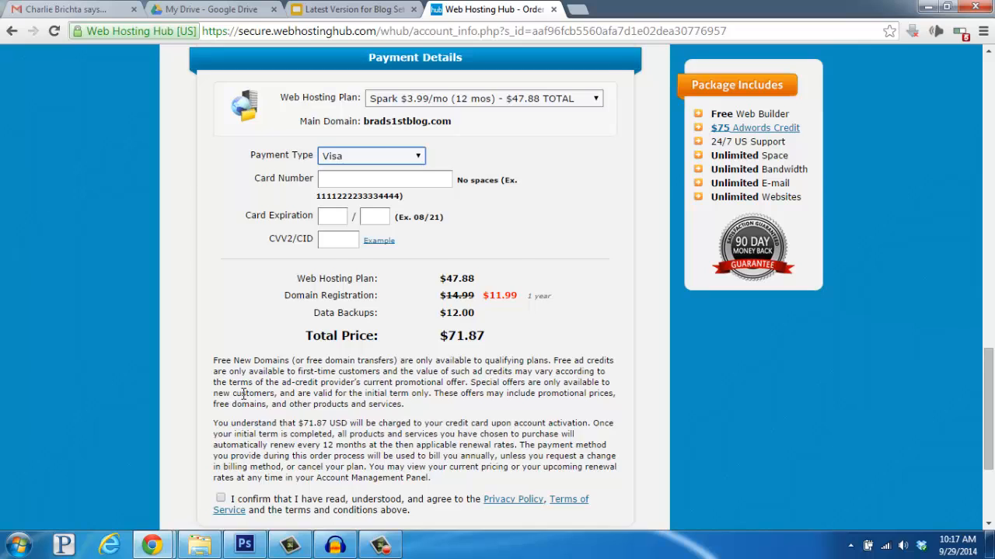
pyautogui.scroll(-2, 242, 397)
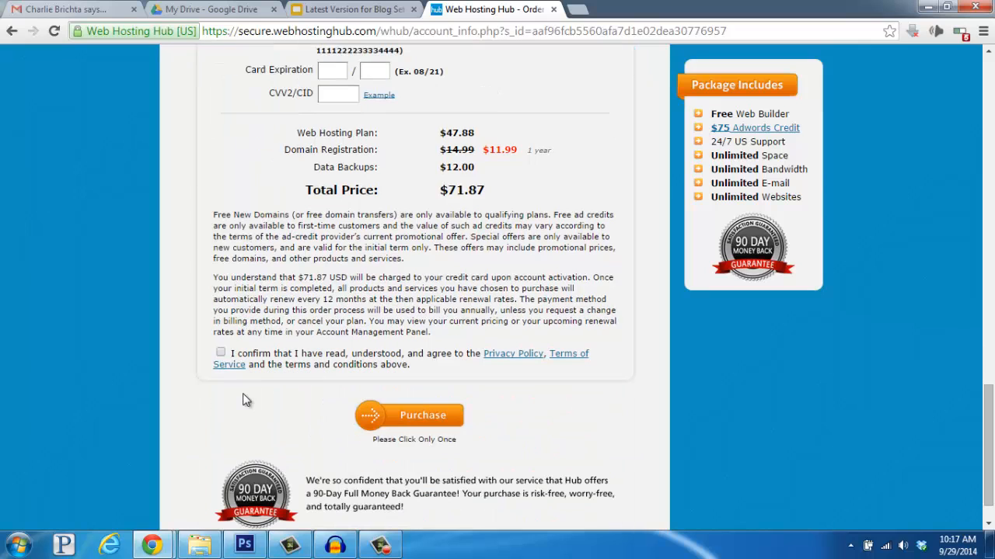
pyautogui.click(221, 354)
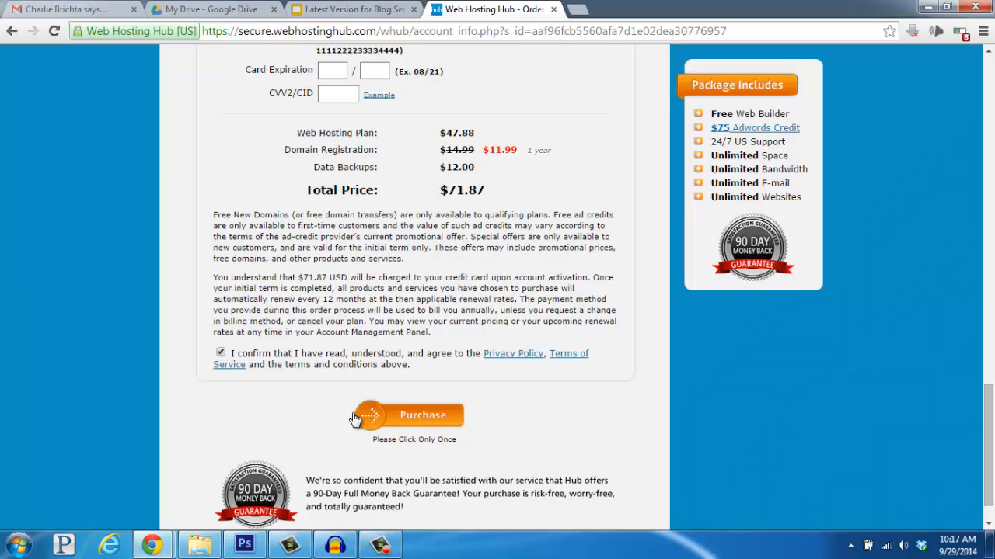
pyautogui.click(418, 424)
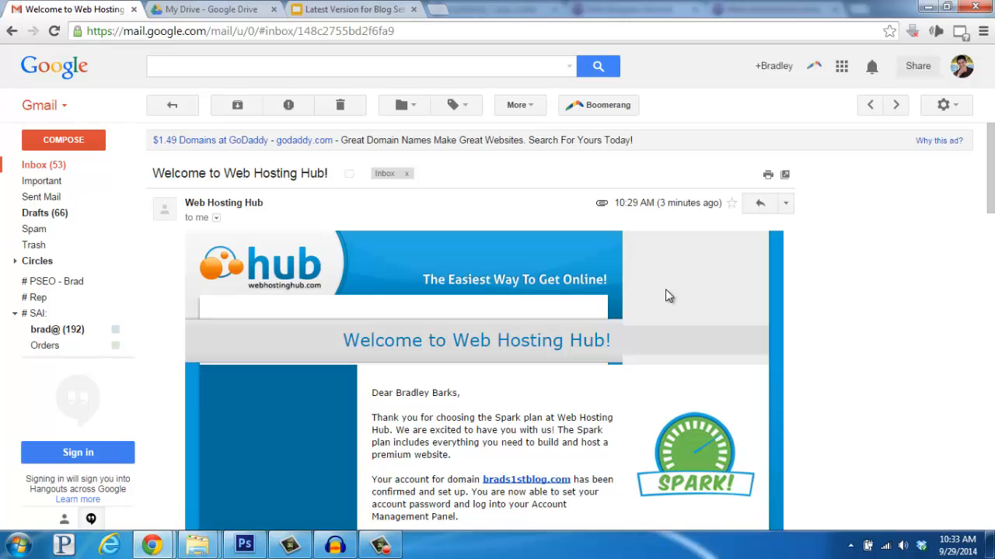
# Step: Follow the orange Set Your Password Here button in the welcome email
pyautogui.scroll(-1, 665, 290)
pyautogui.scroll(-2, 666, 289)
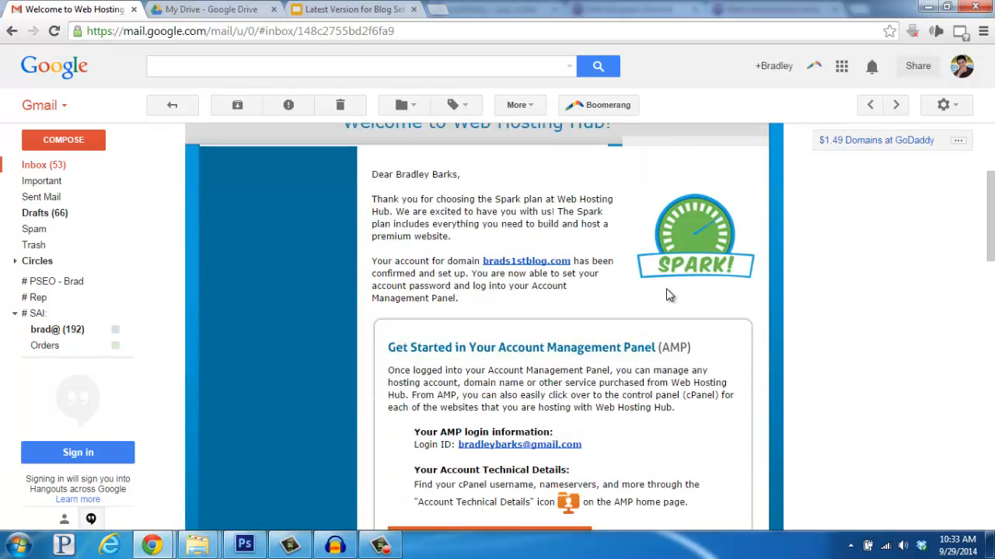
pyautogui.scroll(-1, 665, 288)
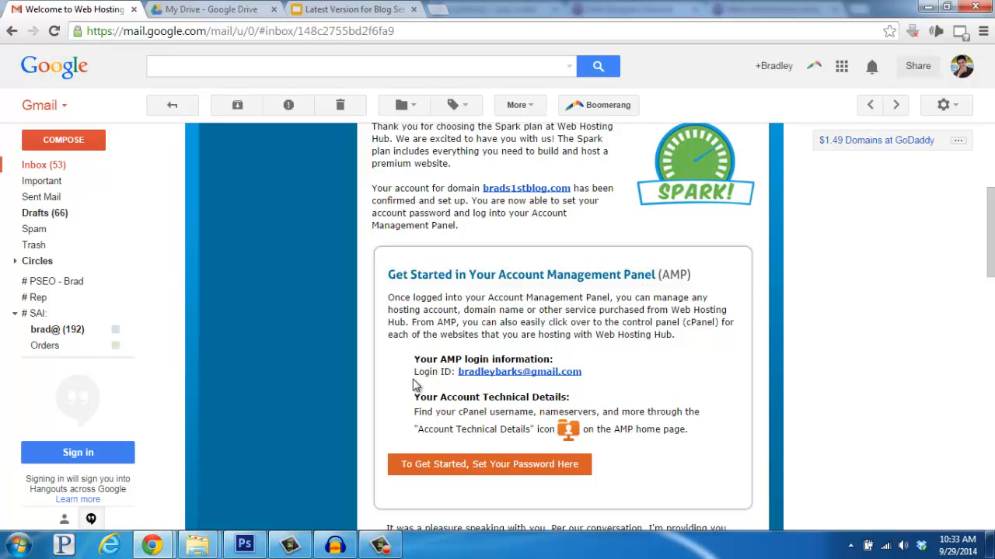
pyautogui.click(488, 465)
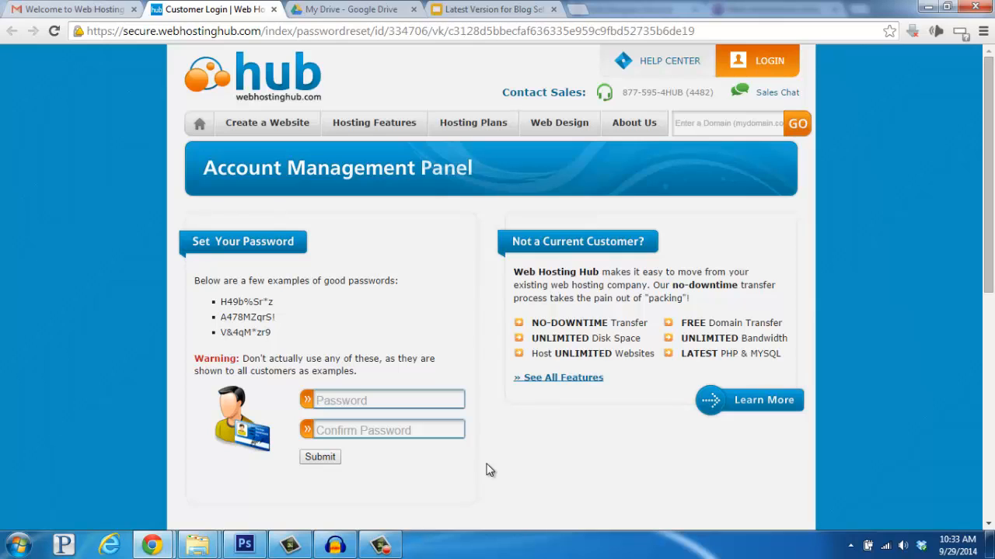
# Step: Enter and confirm a new account password, submit it, then follow the login link
pyautogui.click(409, 398)
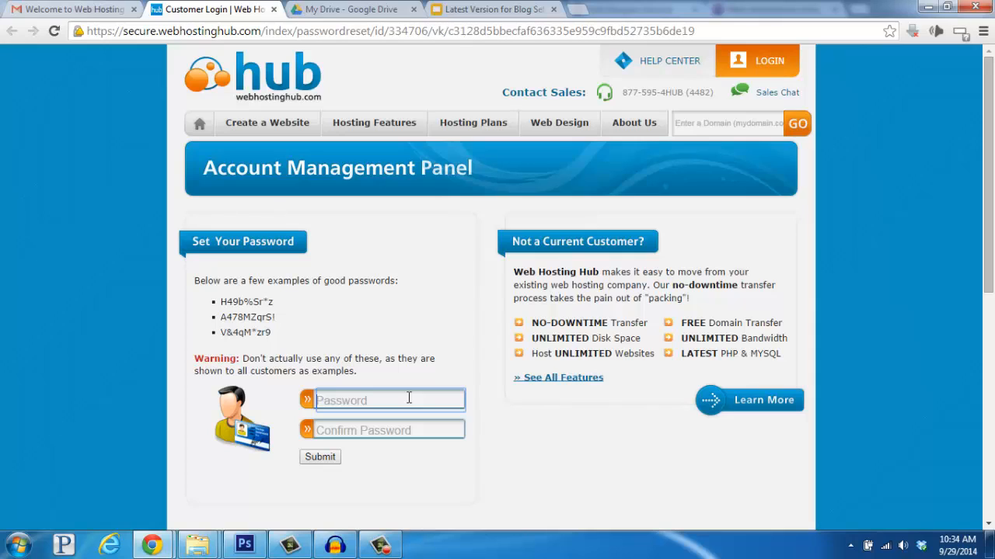
pyautogui.write('**********')
pyautogui.press('Tab')
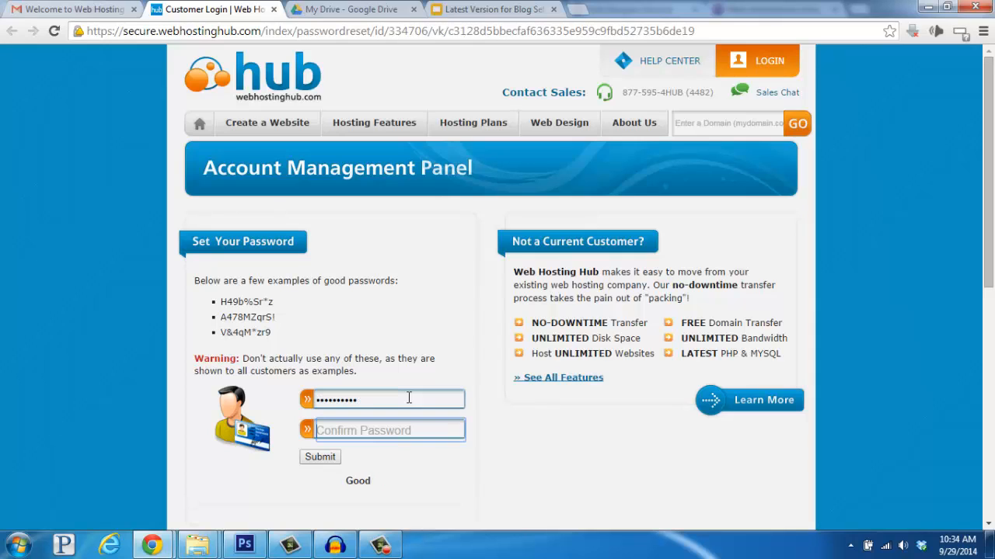
pyautogui.write('**********')
pyautogui.click(322, 458)
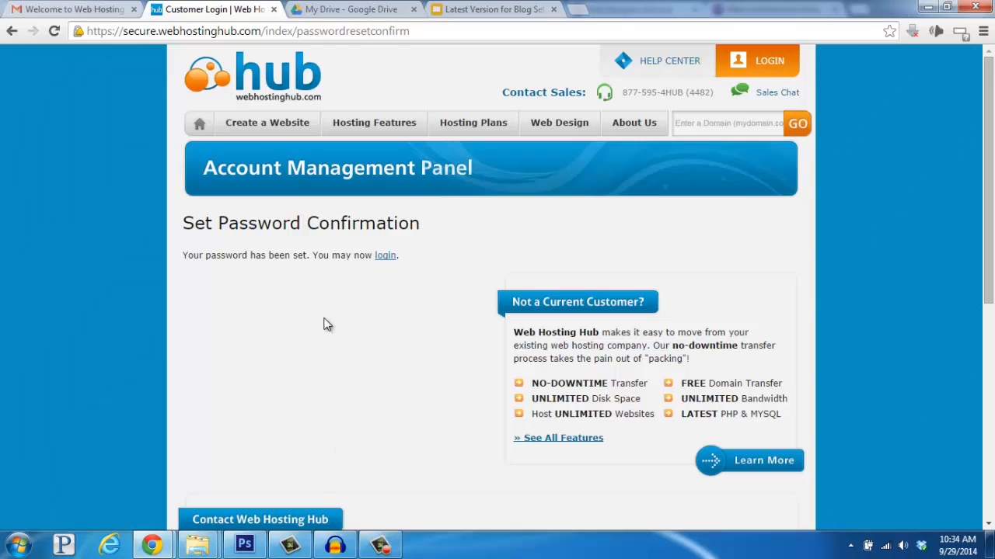
pyautogui.click(384, 259)
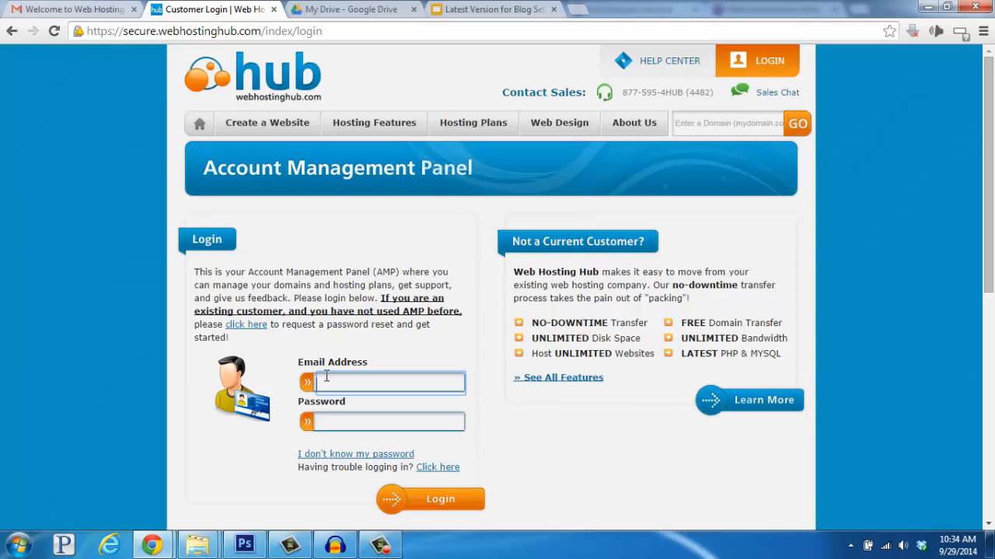
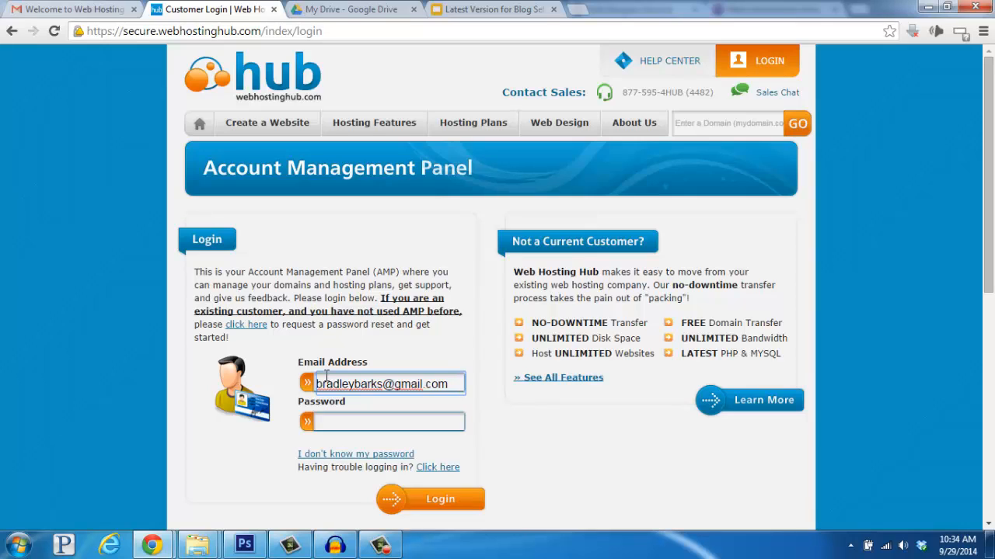
# Step: Log in to the Account Management Panel with the account e-mail and new password
pyautogui.press('Tab')
pyautogui.write('••••••••••')
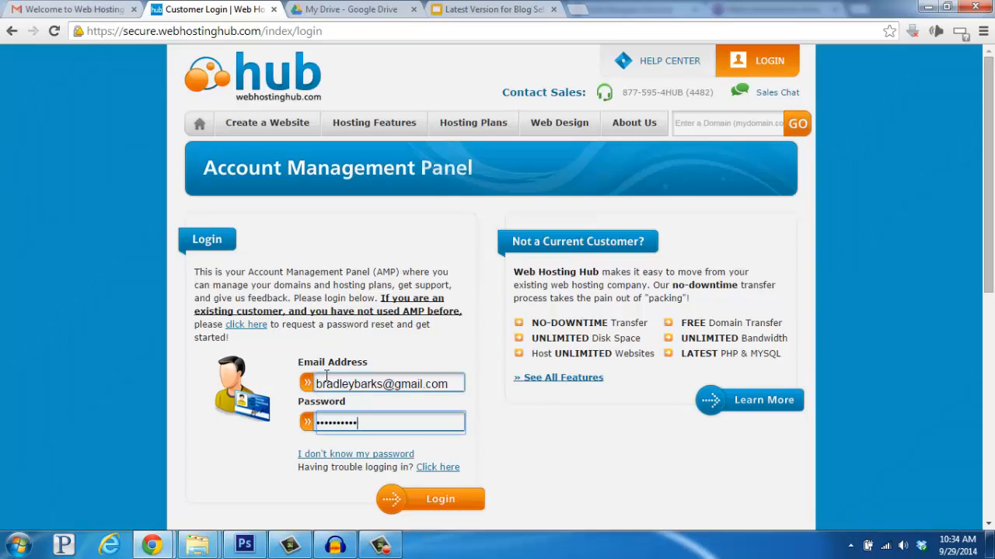
pyautogui.click(440, 502)
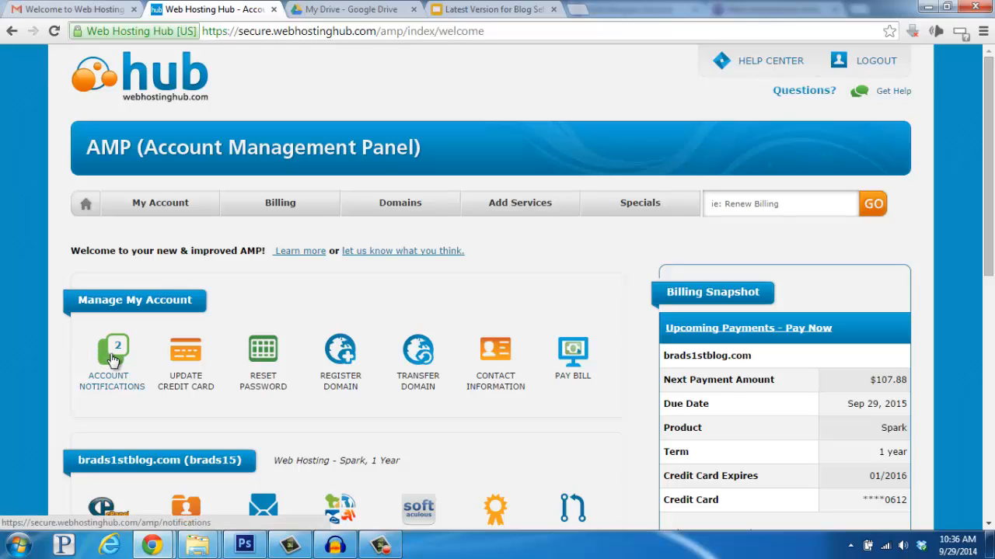
# Step: Go to Install Popular Software in the brads1stblog.com section of the dashboard
pyautogui.moveTo(522, 213)
pyautogui.moveTo(280, 212)
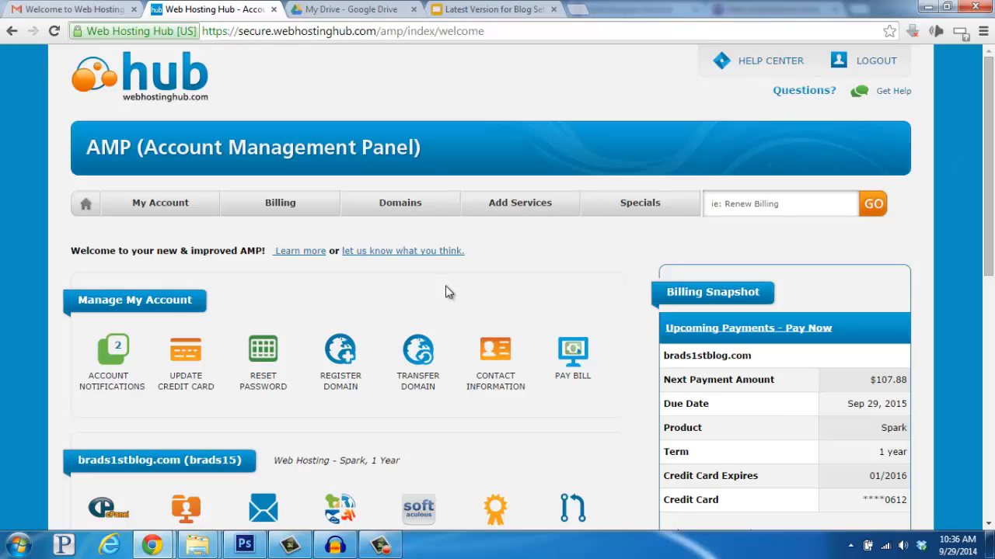
pyautogui.scroll(-2, 430, 302)
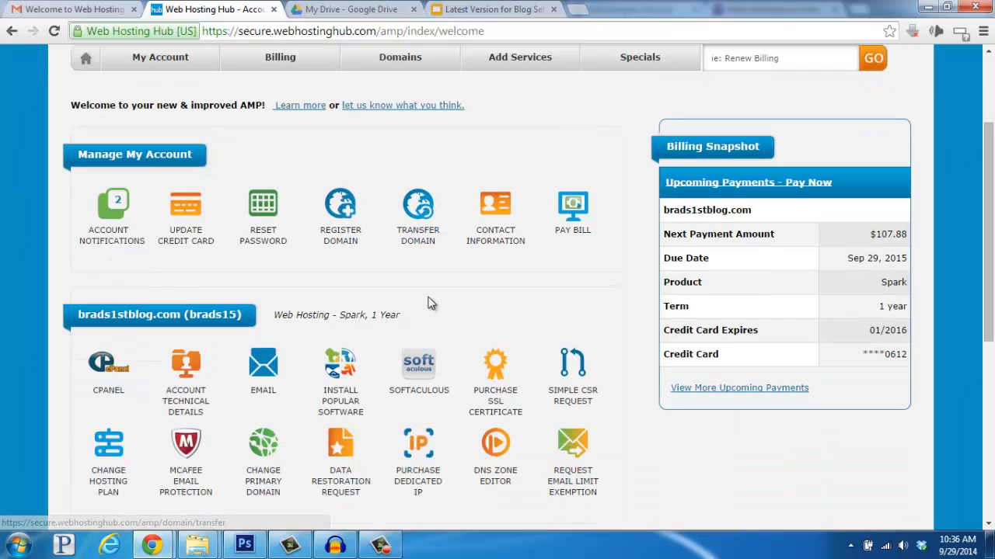
pyautogui.click(342, 365)
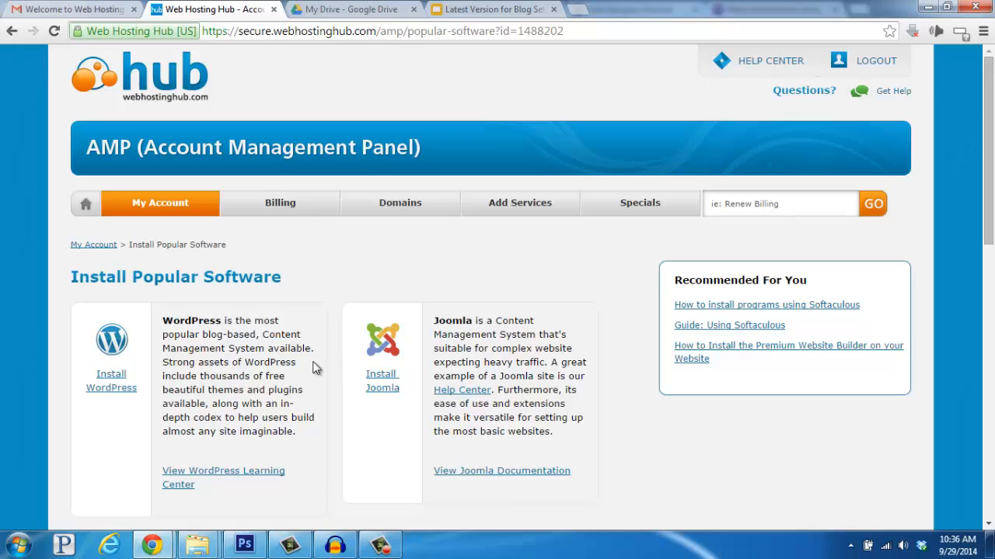
# Step: Launch the Softaculous WordPress install and expand the Choose Protocol list
pyautogui.click(111, 388)
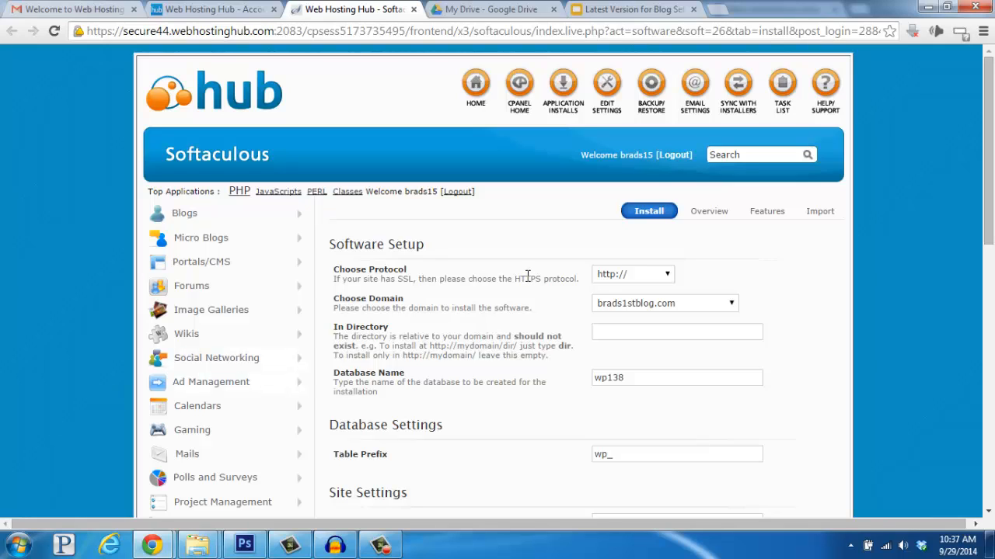
pyautogui.click(644, 279)
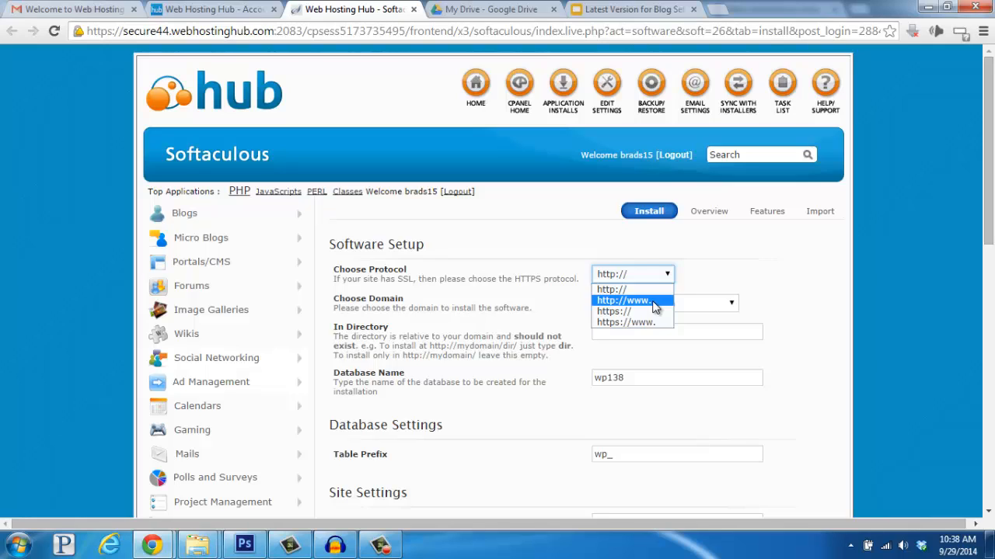
pyautogui.click(655, 303)
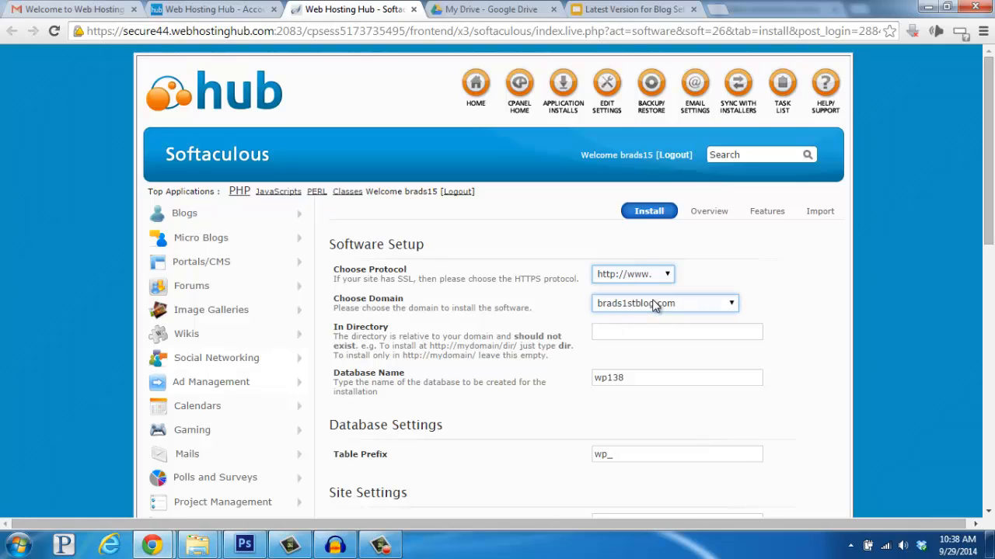
pyautogui.click(619, 331)
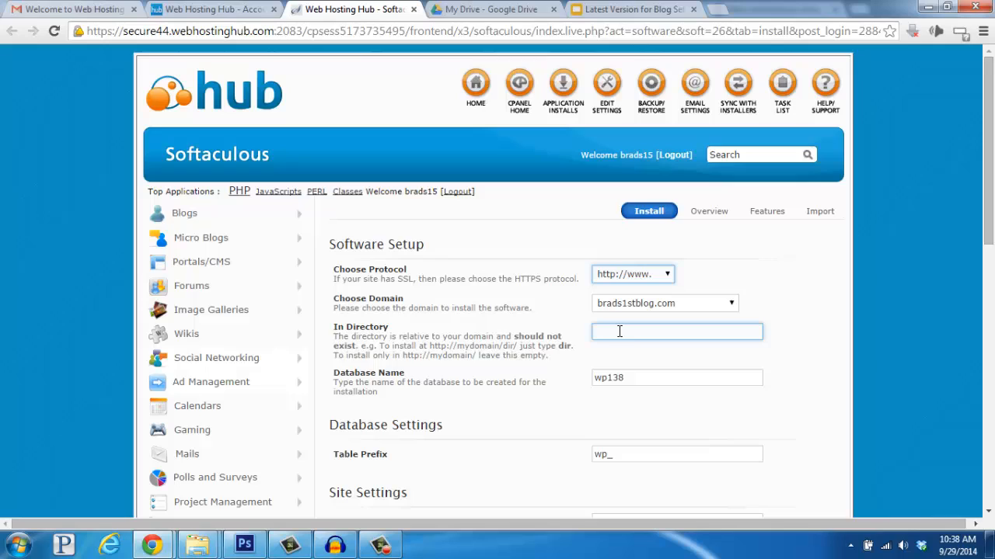
pyautogui.click(619, 377)
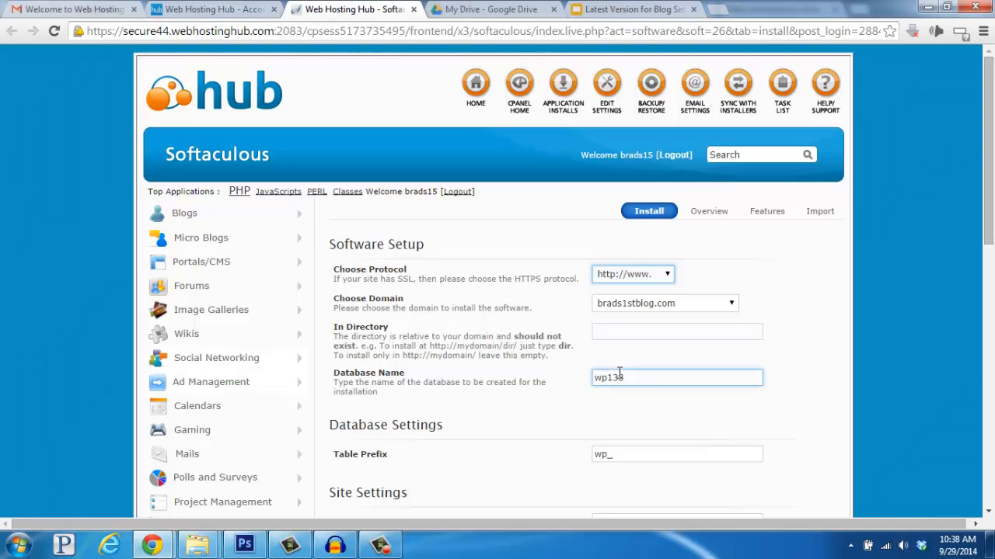
pyautogui.click(614, 457)
pyautogui.click(510, 426)
pyautogui.scroll(-2, 512, 427)
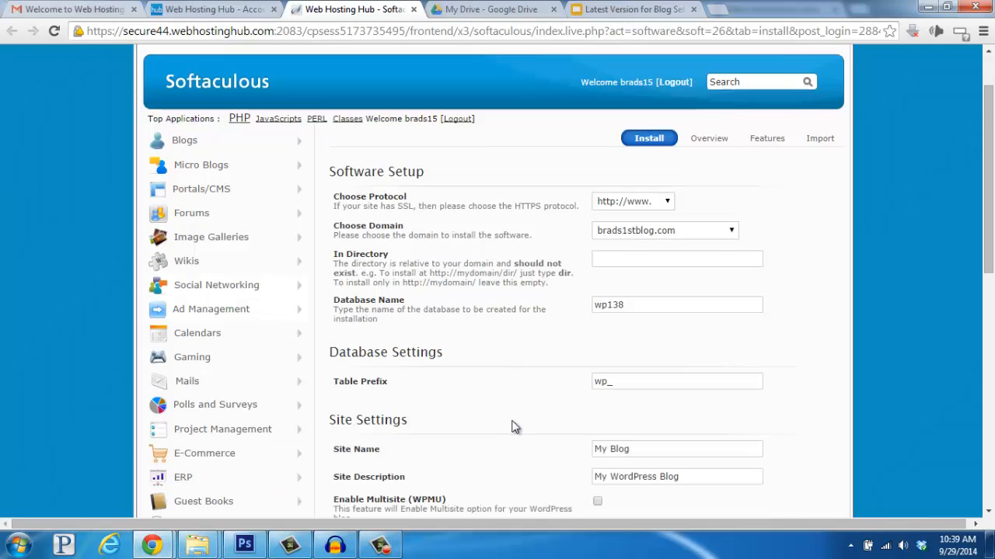
pyautogui.scroll(-1, 512, 427)
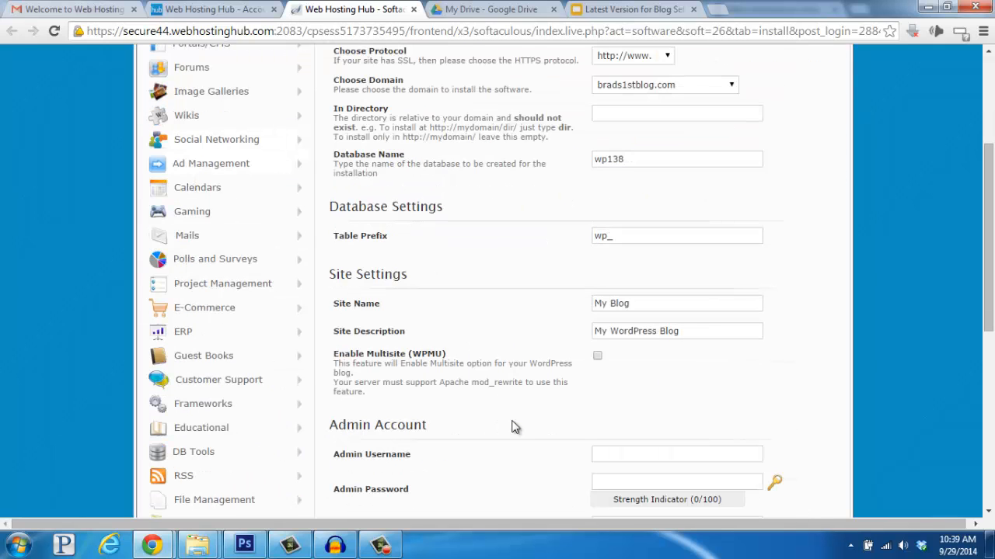
# Step: Rename the site to 'Brad's 1st Blog' with description 'My first Blog Where I Talk About My Life'
pyautogui.moveTo(630, 303); pyautogui.dragTo(533, 304)
pyautogui.press('BackSpace')
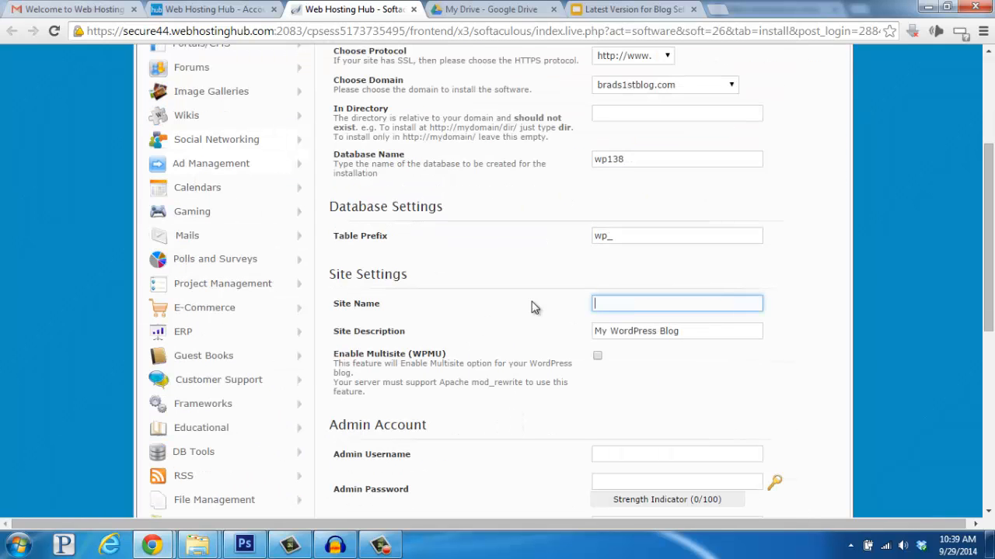
pyautogui.write("Brad's 1st Blog")
pyautogui.moveTo(688, 331); pyautogui.dragTo(528, 328)
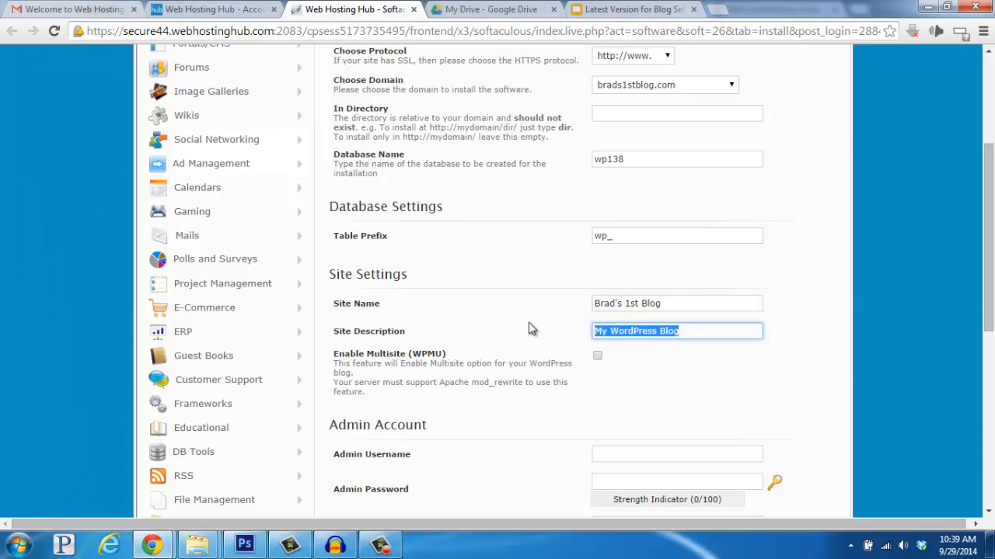
pyautogui.write('My first Blo')
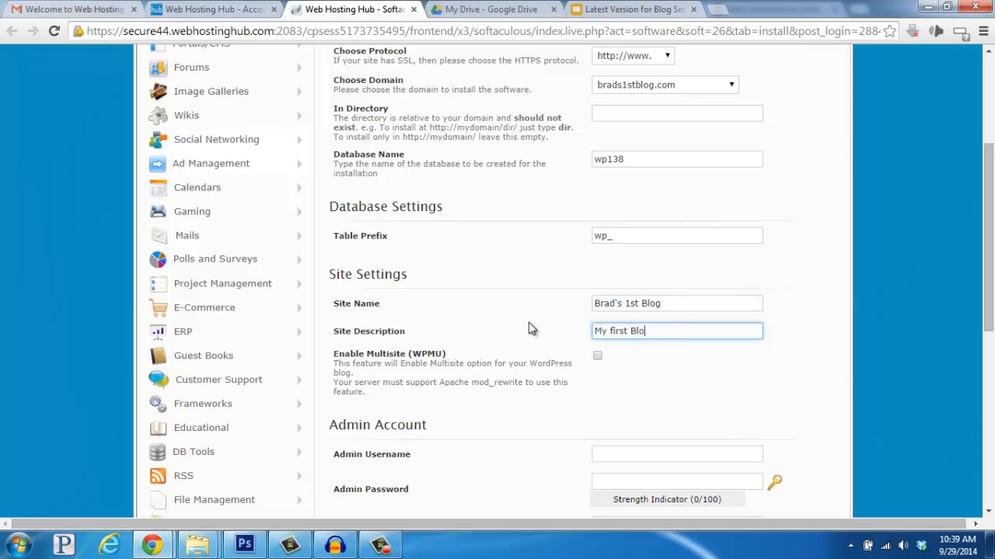
pyautogui.write('g Where I Talk About My')
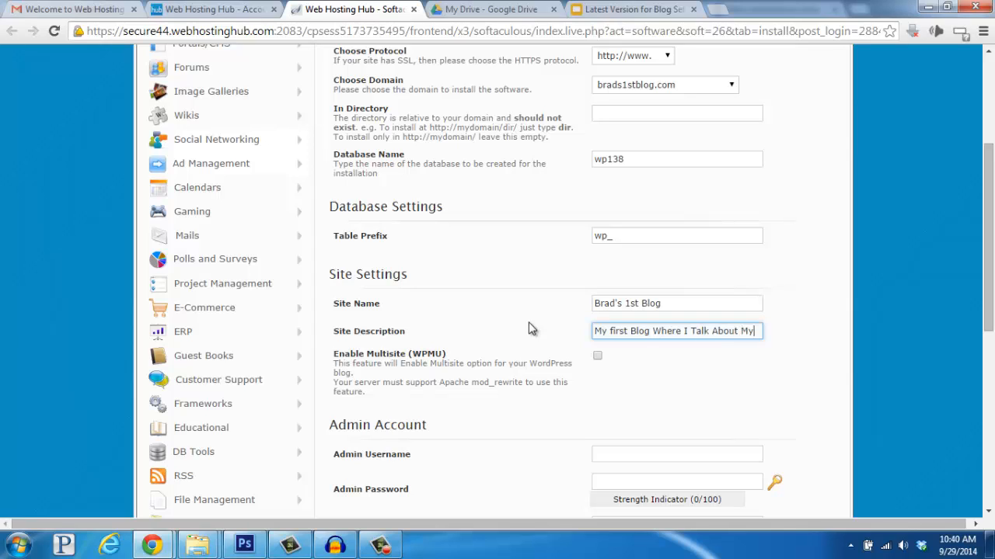
pyautogui.write(' Life')
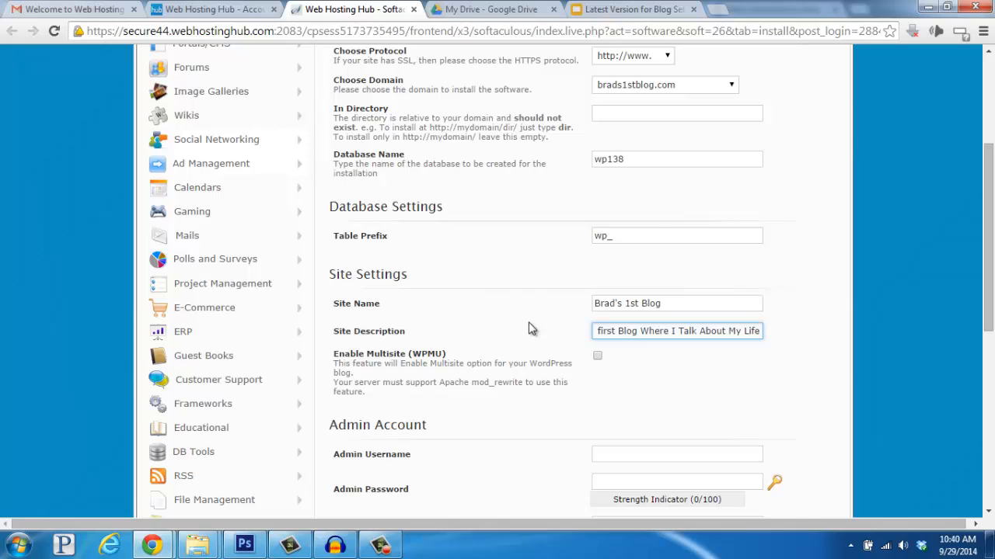
pyautogui.scroll(-1, 544, 334)
pyautogui.press('Tab')
pyautogui.press('Tab')
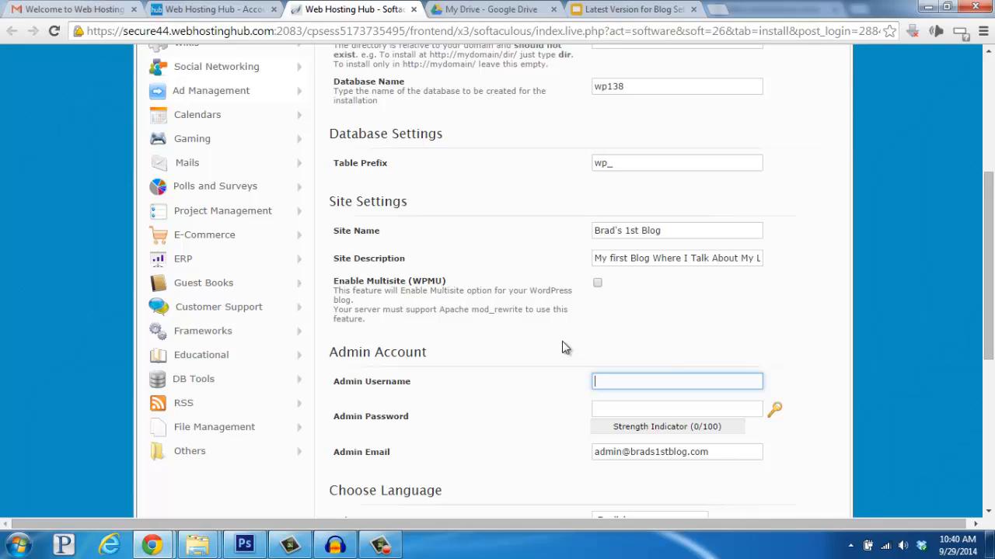
# Step: Enter the admin username and a strong admin password
pyautogui.press('Tab')
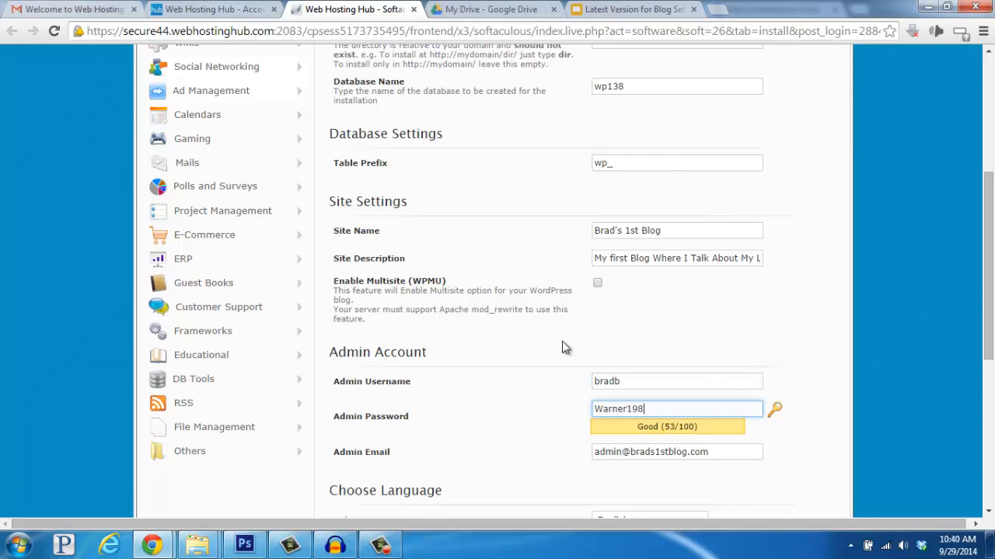
pyautogui.scroll(-2, 513, 359)
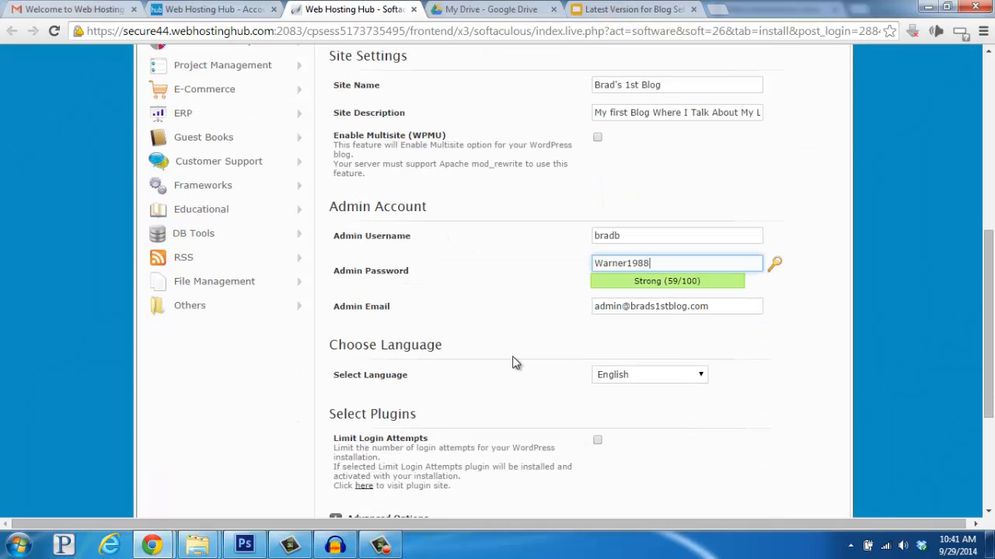
# Step: Enter the owner's e-mail as admin email and copy it into the installation-details field
pyautogui.press('Tab')
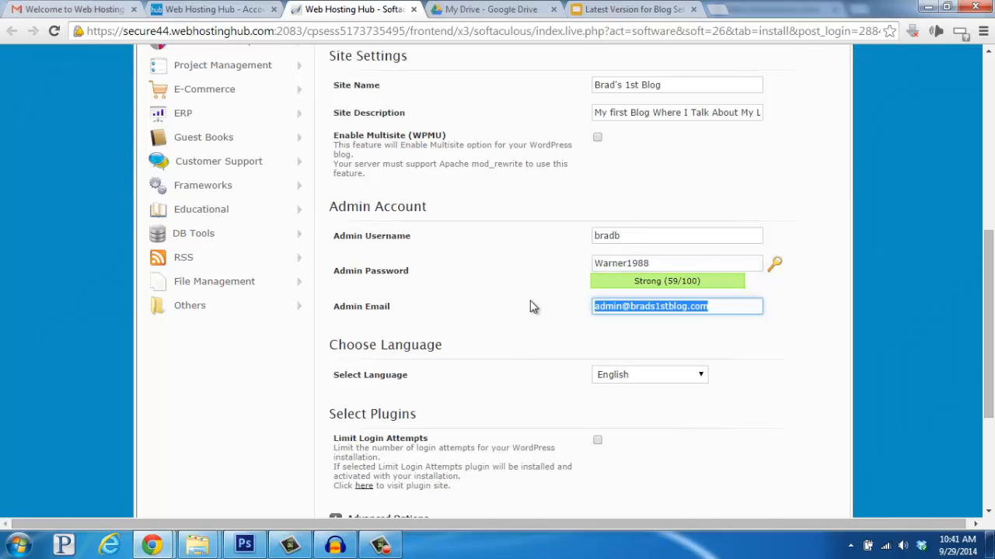
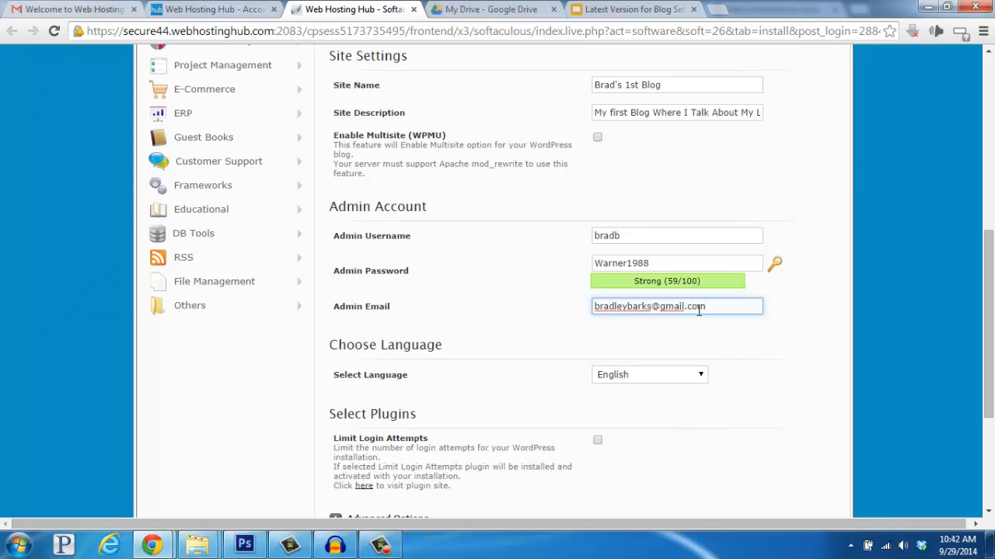
pyautogui.moveTo(702, 307); pyautogui.dragTo(568, 309)
pyautogui.hotkey('ctrl', 'c')
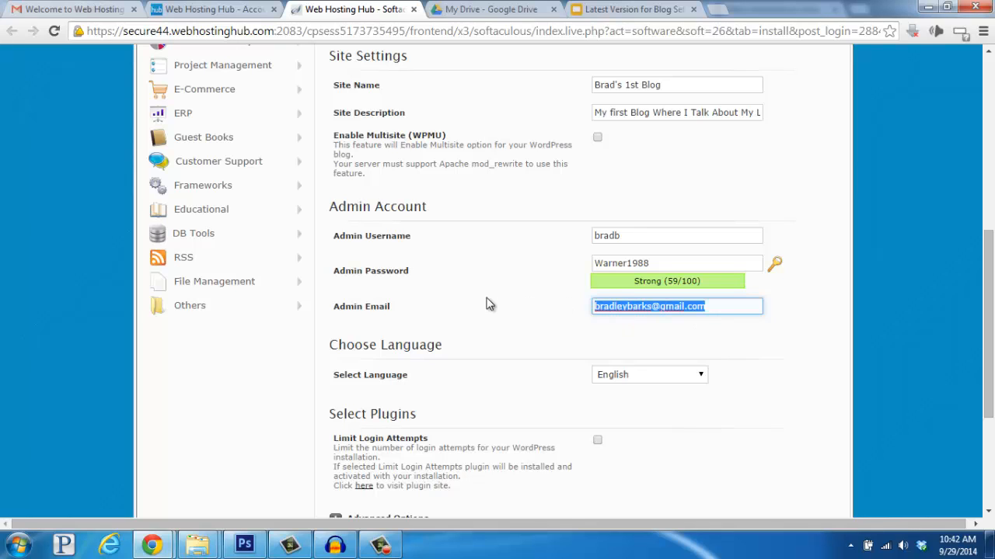
pyautogui.scroll(-5, 486, 303)
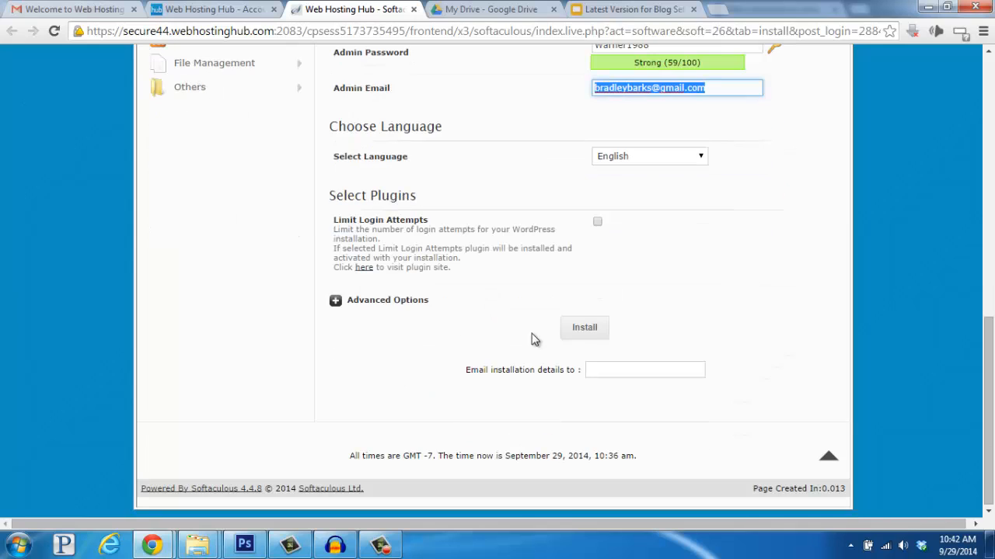
pyautogui.click(595, 371)
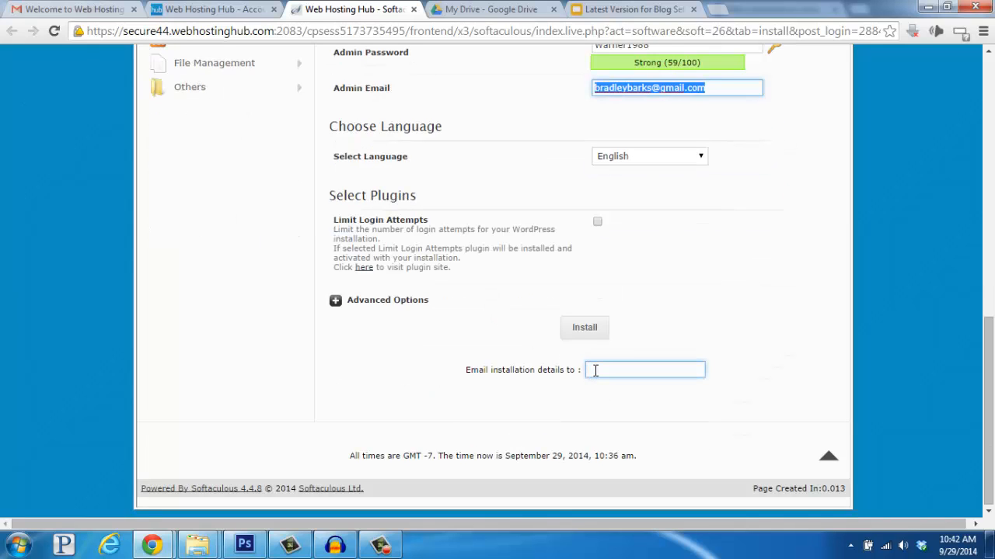
pyautogui.hotkey('ctrl', 'v')
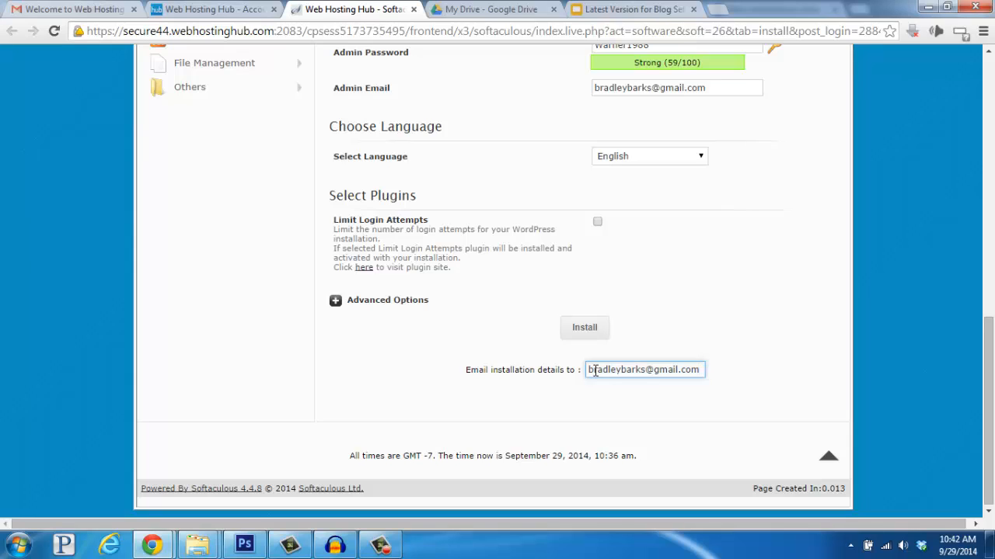
pyautogui.click(585, 332)
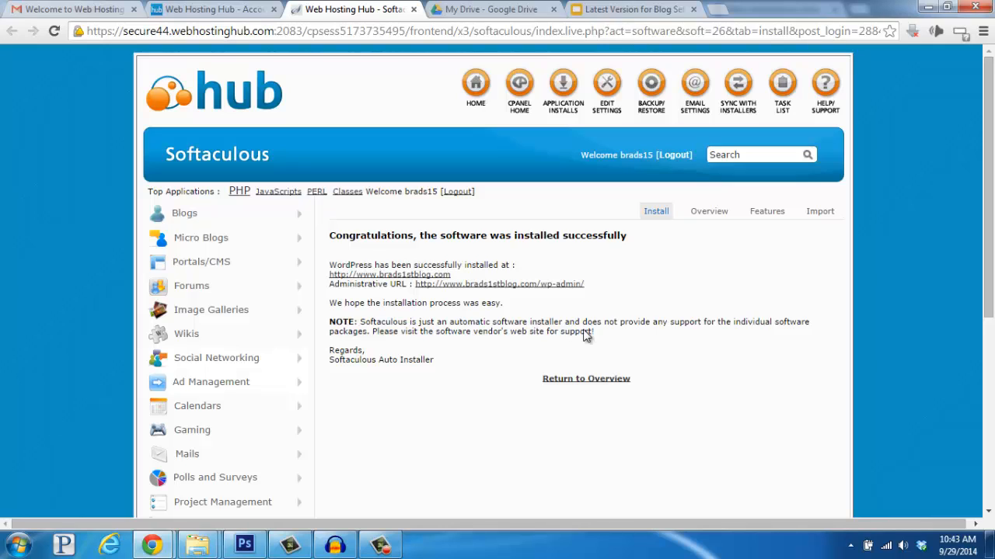
pyautogui.rightClick(434, 277)
pyautogui.click(458, 287)
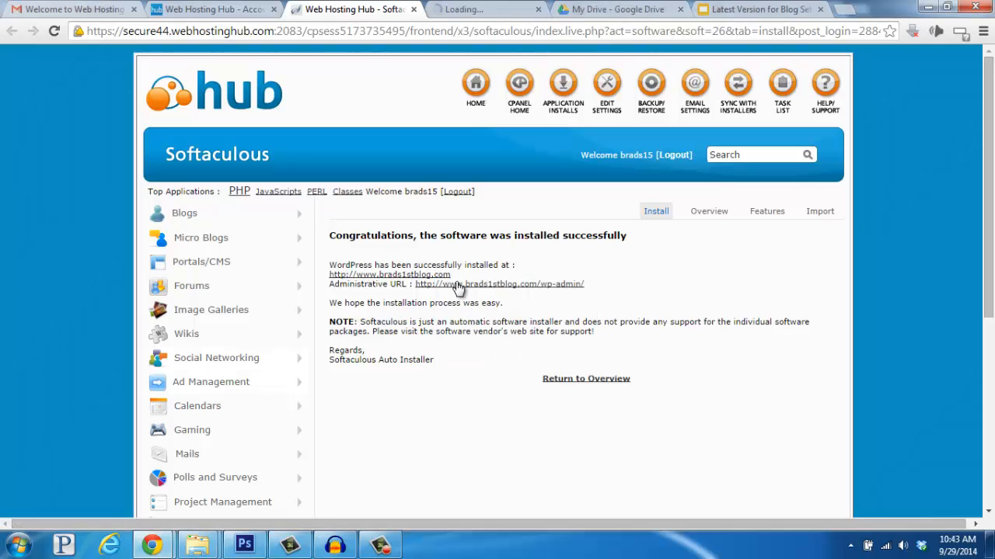
pyautogui.click(482, 9)
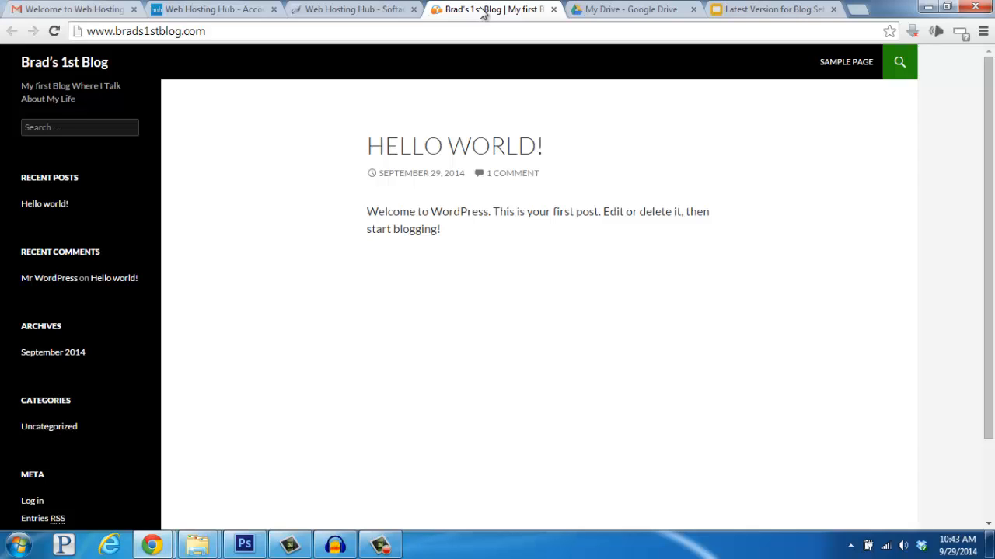
# Step: Go to the blog's /wp-admin login page
pyautogui.click(439, 29)
pyautogui.click(439, 28)
pyautogui.write('/wp-a')
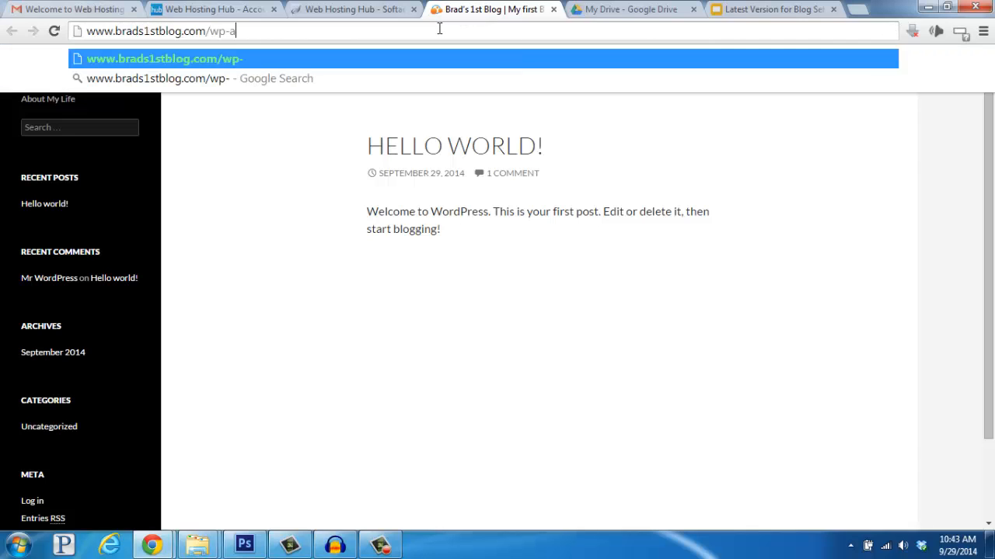
pyautogui.write('dmin')
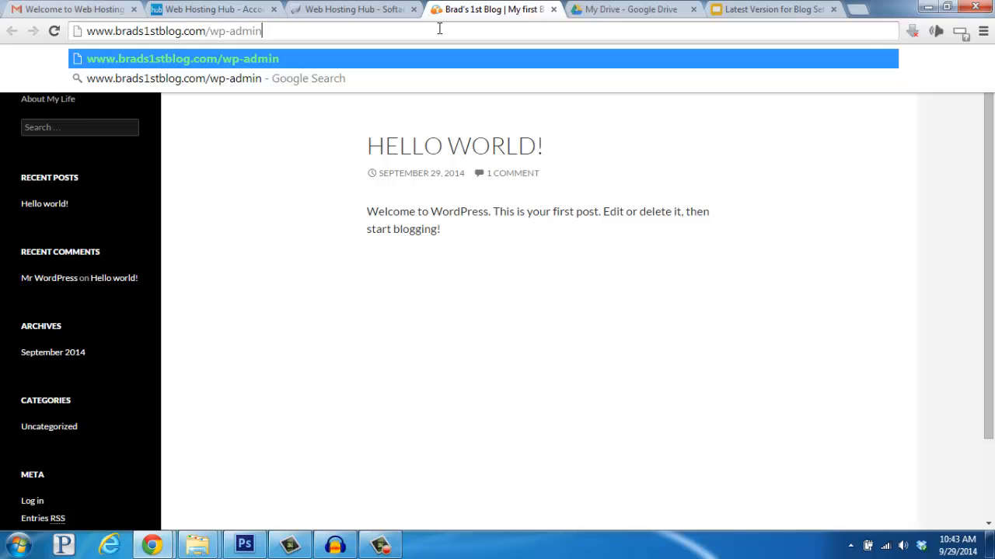
pyautogui.press('Return')
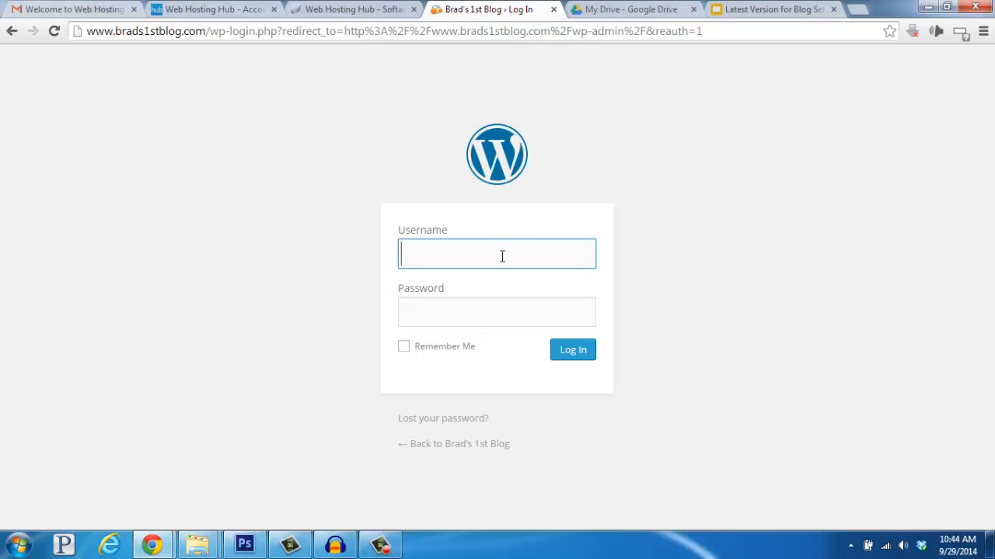
# Step: Log in with the admin username and password to reach the Dashboard
pyautogui.write('bradb')
pyautogui.press('Tab')
pyautogui.write('••')
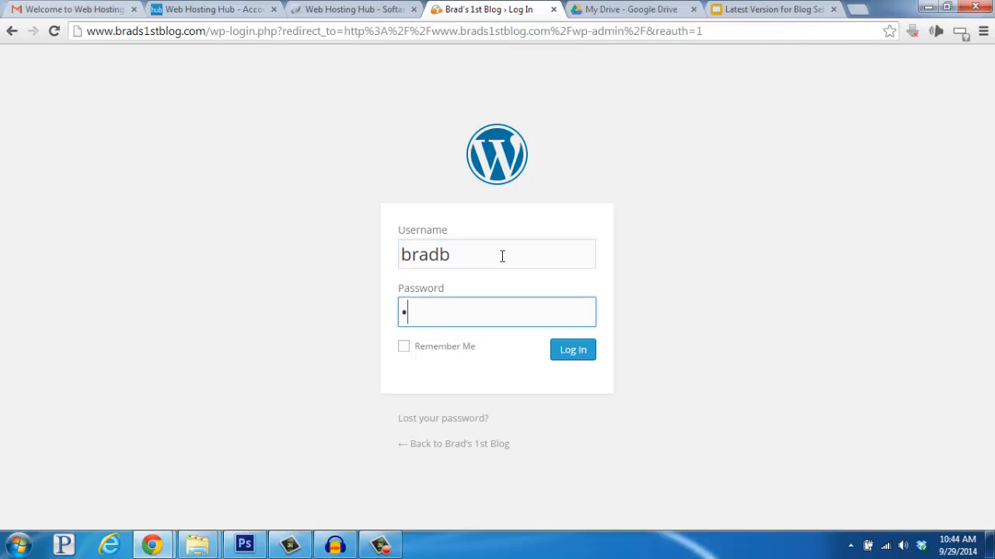
pyautogui.write('••••••••')
pyautogui.click(573, 356)
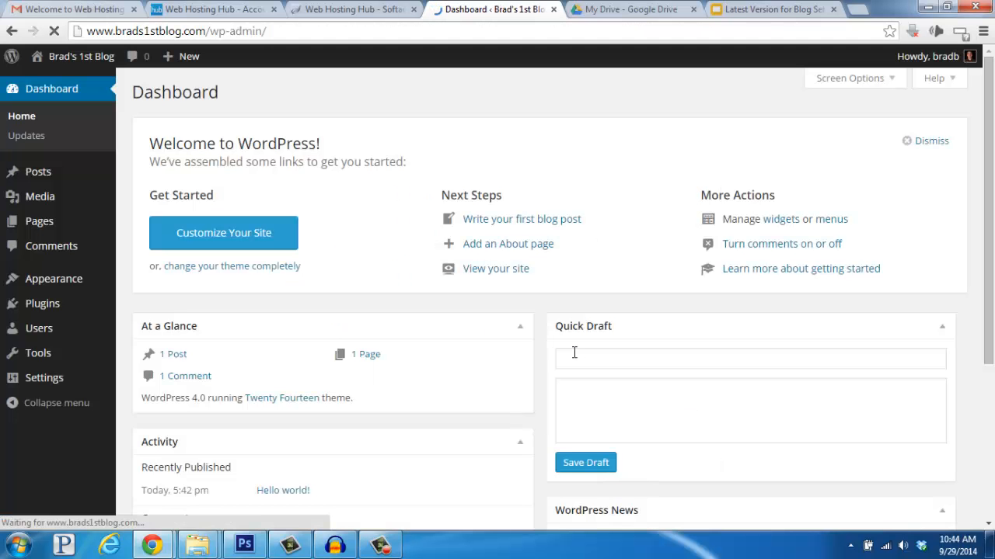